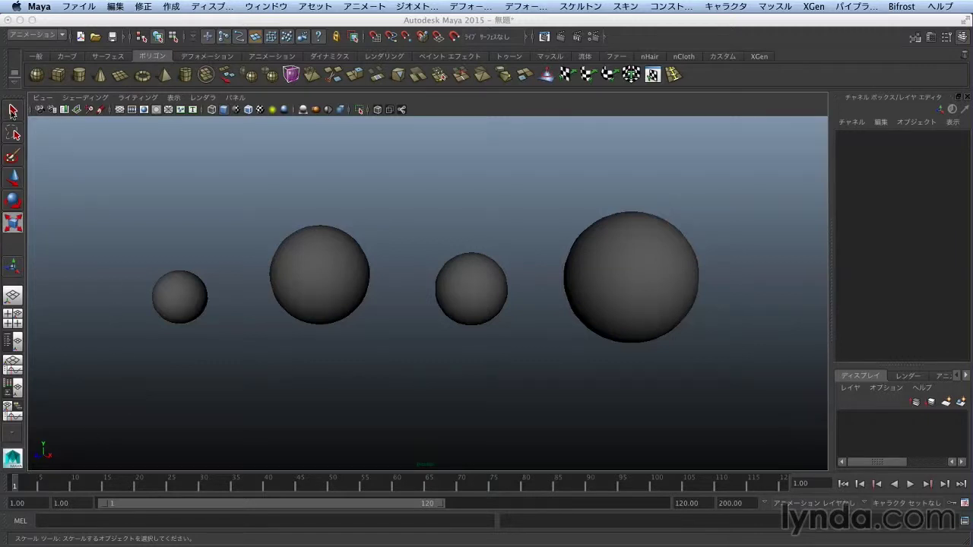
Step: Switch from the Scale tool to the Select tool in the left toolbox
{"action": "left_click", "coordinate": [14, 112]}
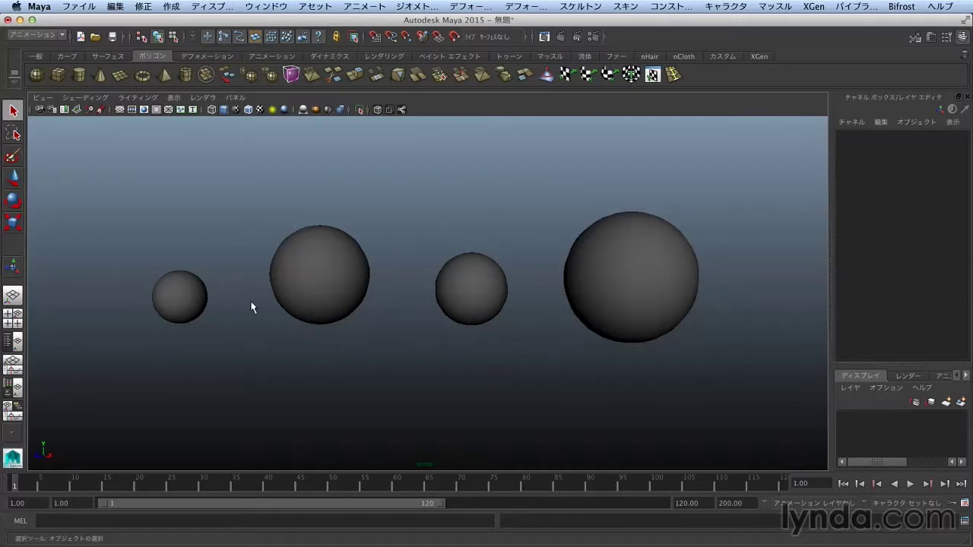
{"action": "left_click", "coordinate": [185, 294]}
{"action": "left_click", "coordinate": [331, 278]}
{"action": "left_click", "coordinate": [472, 281]}
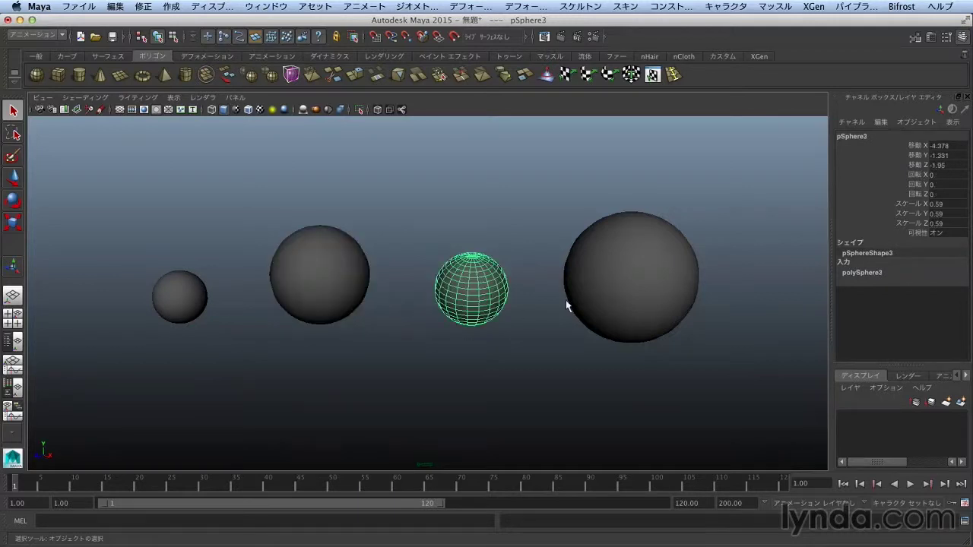
{"action": "left_click", "coordinate": [598, 272]}
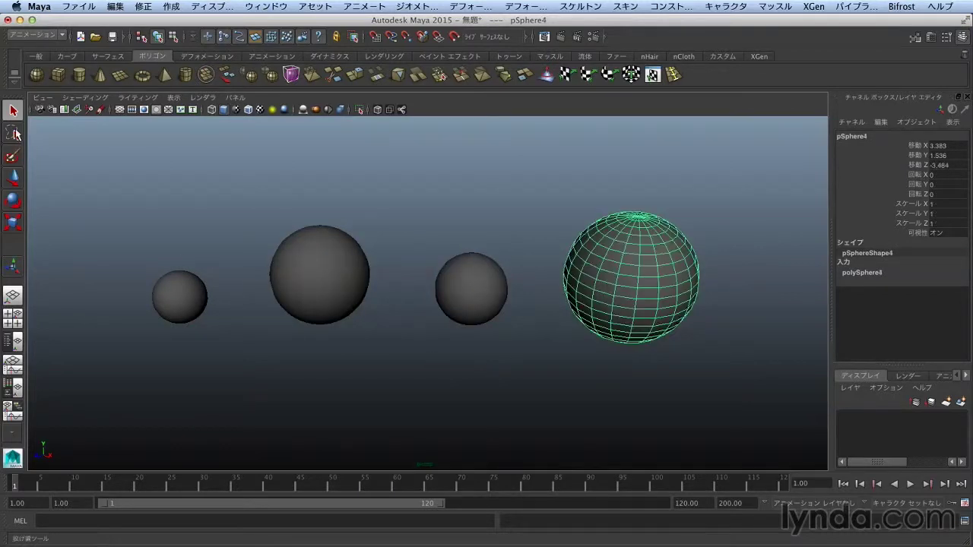
{"action": "left_click", "coordinate": [47, 141]}
{"action": "left_click", "coordinate": [13, 176]}
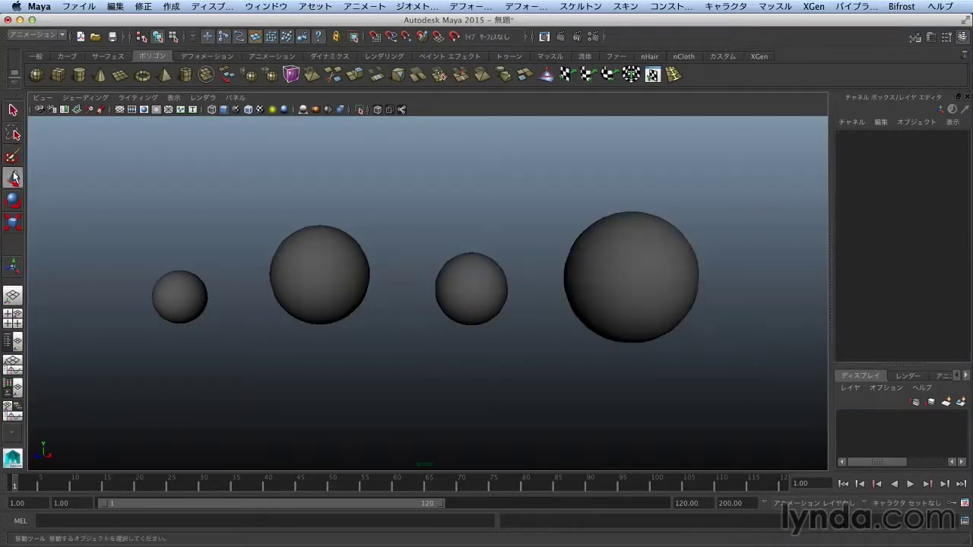
{"action": "left_click", "coordinate": [174, 296]}
{"action": "left_click", "coordinate": [325, 261]}
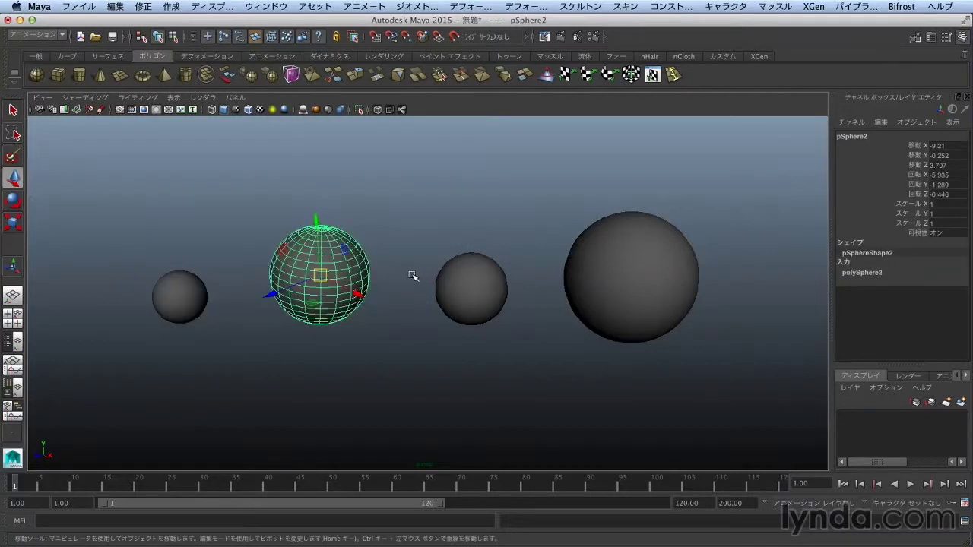
{"action": "left_click", "coordinate": [482, 278]}
{"action": "left_click", "coordinate": [603, 271]}
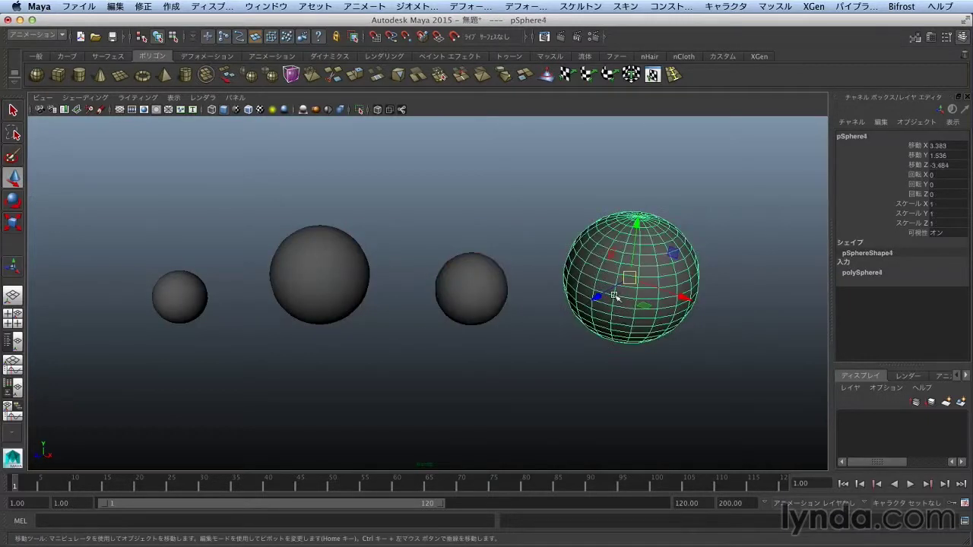
{"action": "left_click", "coordinate": [14, 200]}
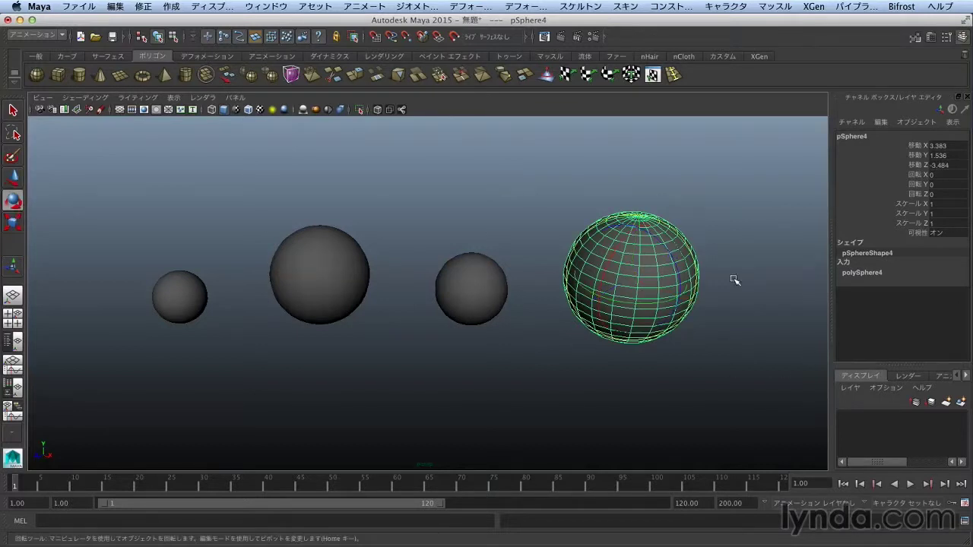
{"action": "left_click", "coordinate": [12, 111]}
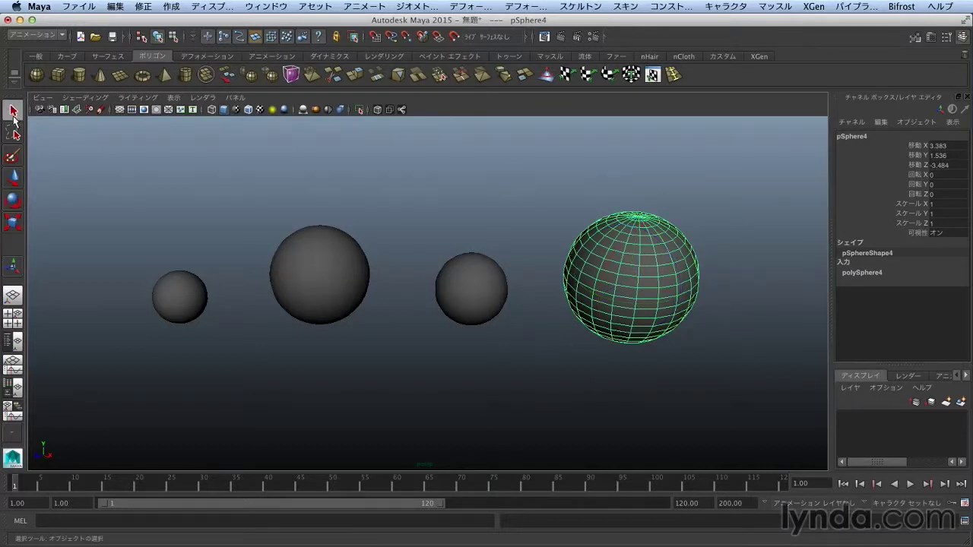
{"action": "left_click", "coordinate": [427, 356]}
{"action": "left_click", "coordinate": [341, 284]}
{"action": "left_click", "coordinate": [492, 292]}
{"action": "left_click", "coordinate": [595, 278]}
{"action": "left_click", "coordinate": [487, 290]}
{"action": "left_click", "coordinate": [325, 281]}
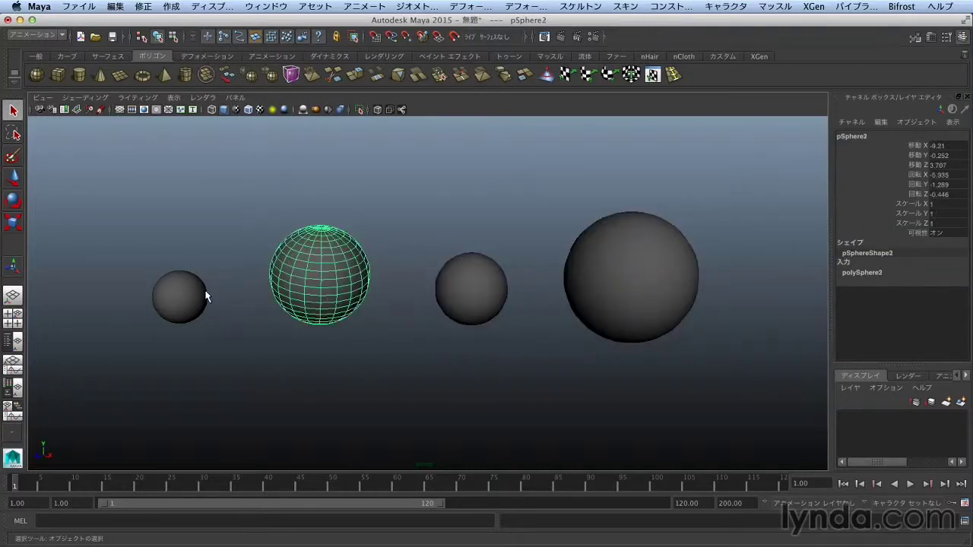
{"action": "left_click", "coordinate": [191, 288]}
{"action": "left_click", "coordinate": [189, 241]}
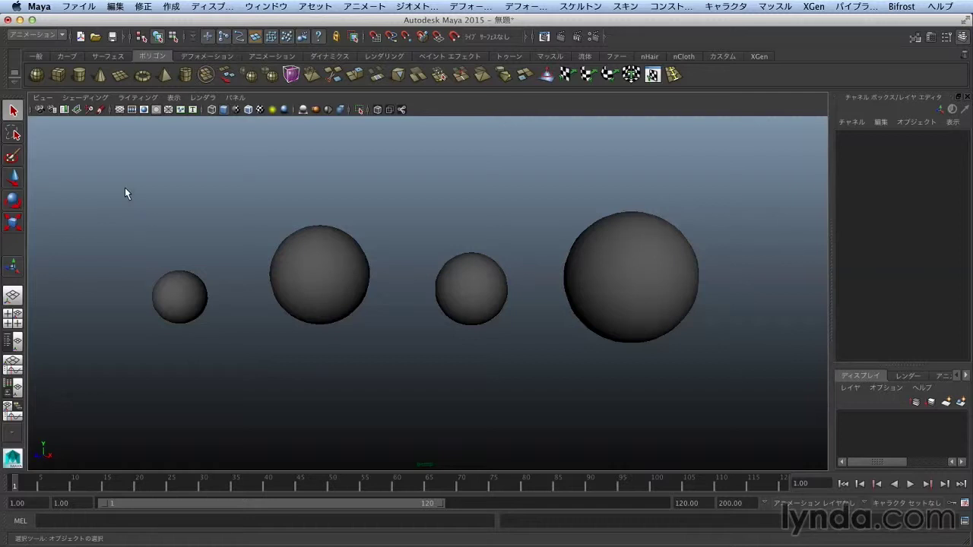
Step: Marquee-select the two left spheres, then Shift-add the third and the large right sphere
{"action": "left_click_drag", "start_coordinate": [125, 187], "coordinate": [394, 370]}
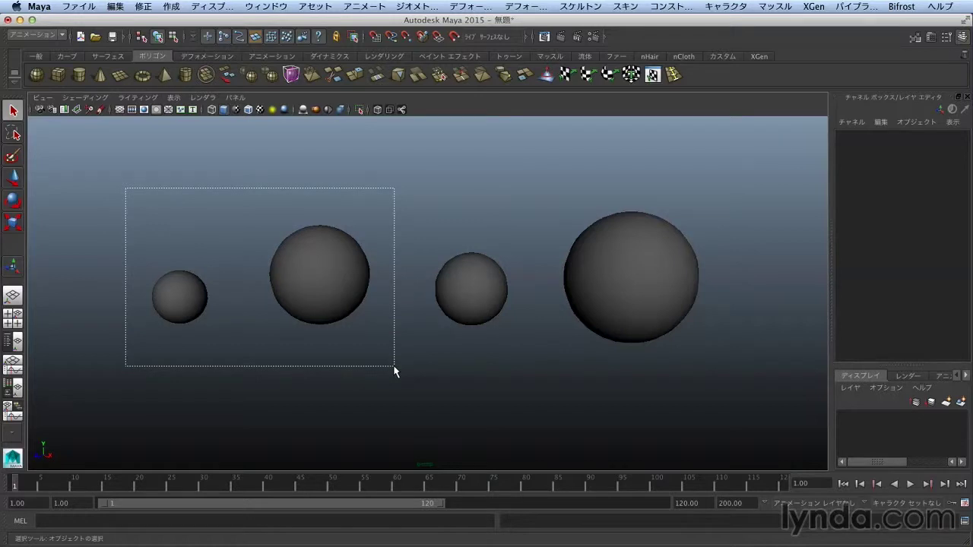
{"action": "left_click_drag", "start_coordinate": [394, 371], "coordinate": [394, 370]}
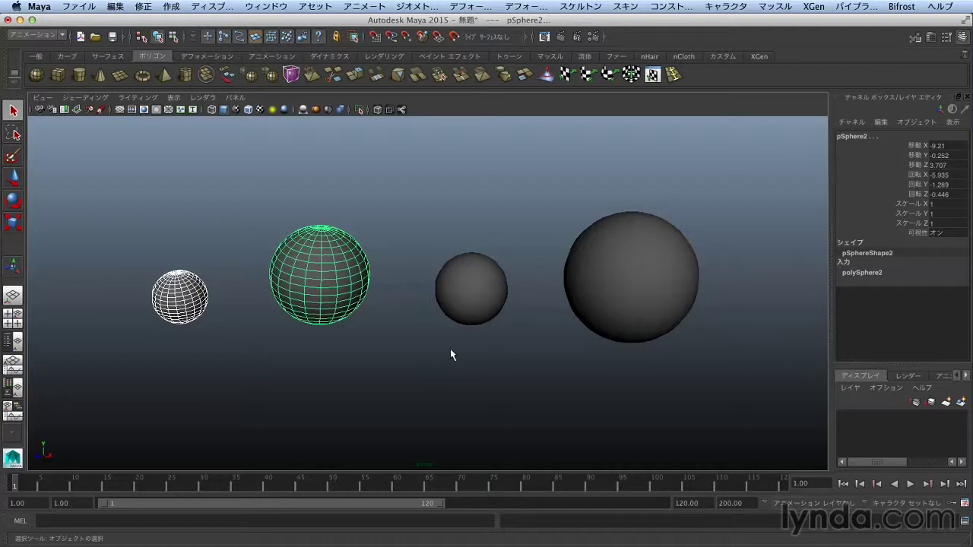
{"action": "left_click", "coordinate": [478, 289]}
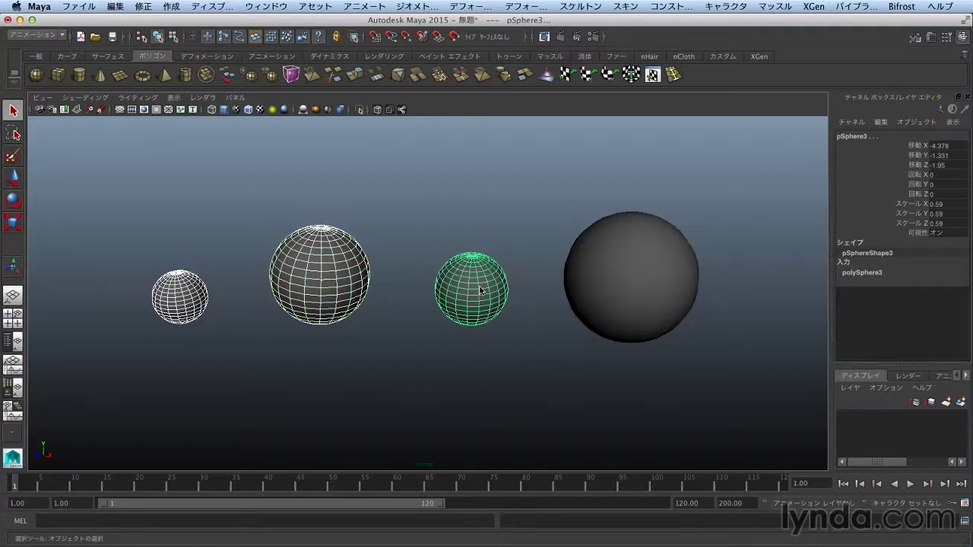
{"action": "left_click", "coordinate": [609, 281]}
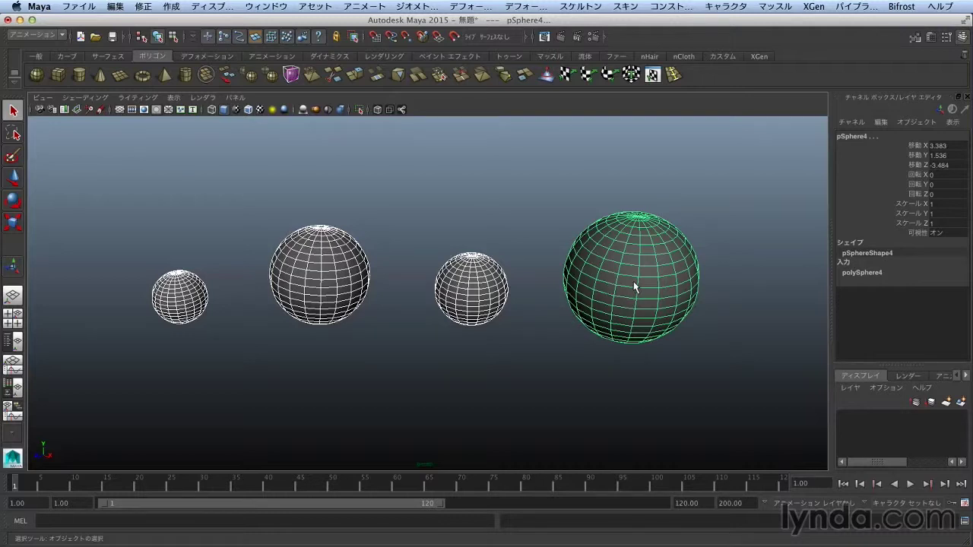
{"action": "key", "text": "Left"}
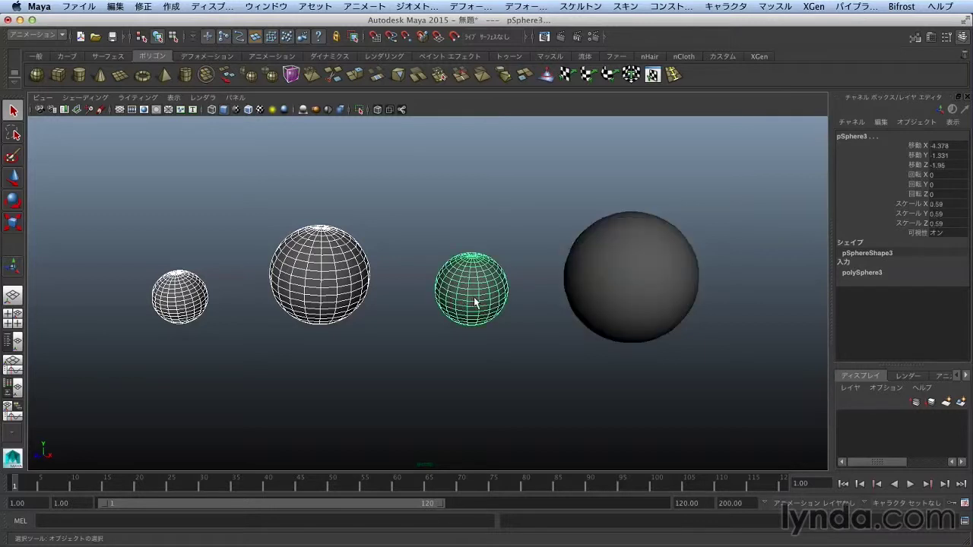
{"action": "key", "text": "Left"}
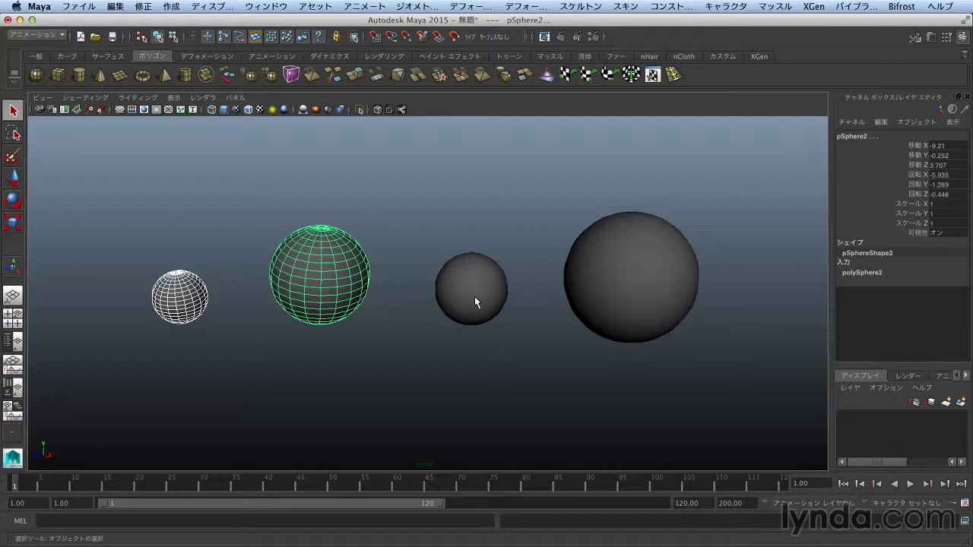
{"action": "left_click_drag", "start_coordinate": [127, 149], "coordinate": [723, 413]}
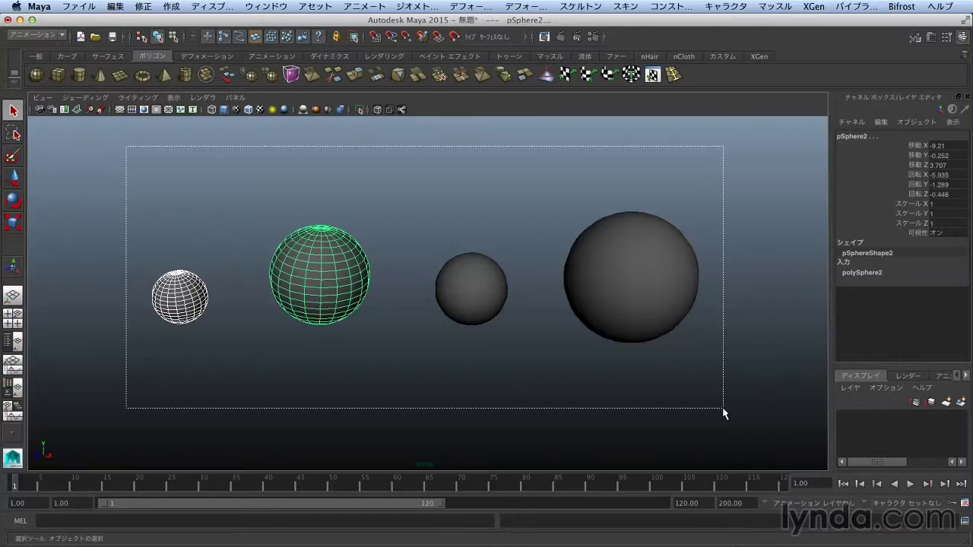
{"action": "left_click_drag", "start_coordinate": [723, 413], "coordinate": [722, 412], "text": "shift"}
{"action": "left_click_drag", "start_coordinate": [122, 158], "coordinate": [731, 421]}
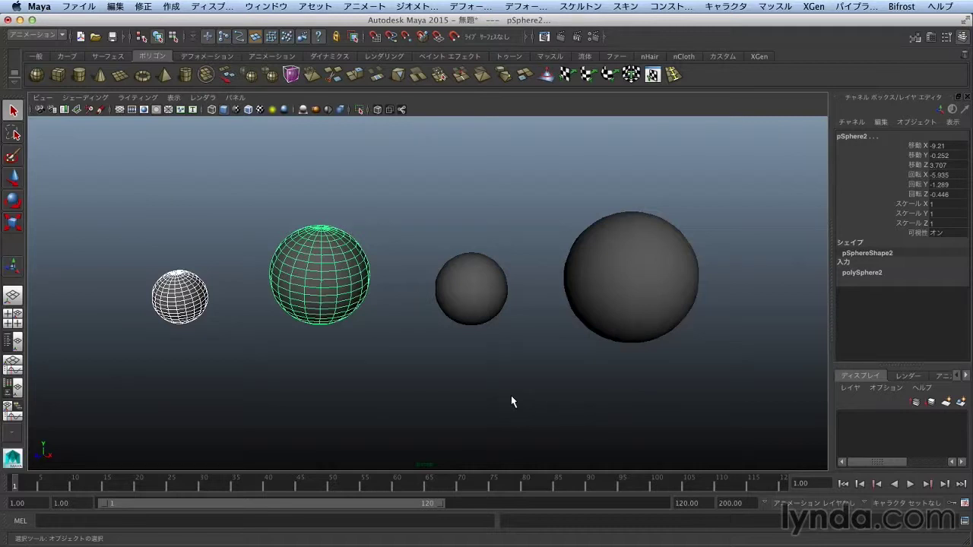
{"action": "mouse_move", "coordinate": [138, 150]}
{"action": "left_mouse_down"}
{"action": "mouse_move", "coordinate": [660, 350]}
{"action": "mouse_move", "coordinate": [746, 420]}
{"action": "left_mouse_up"}
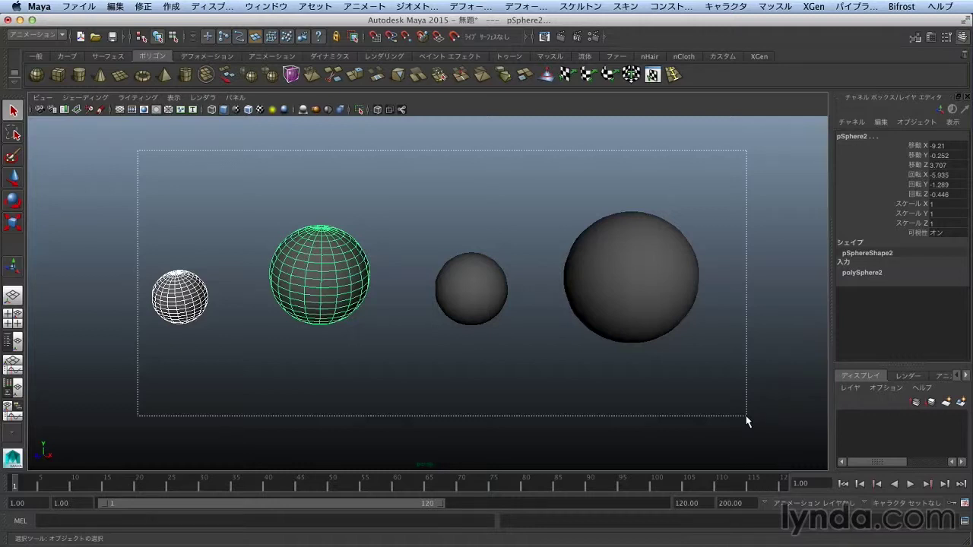
{"action": "left_click_drag", "start_coordinate": [747, 420], "coordinate": [745, 420]}
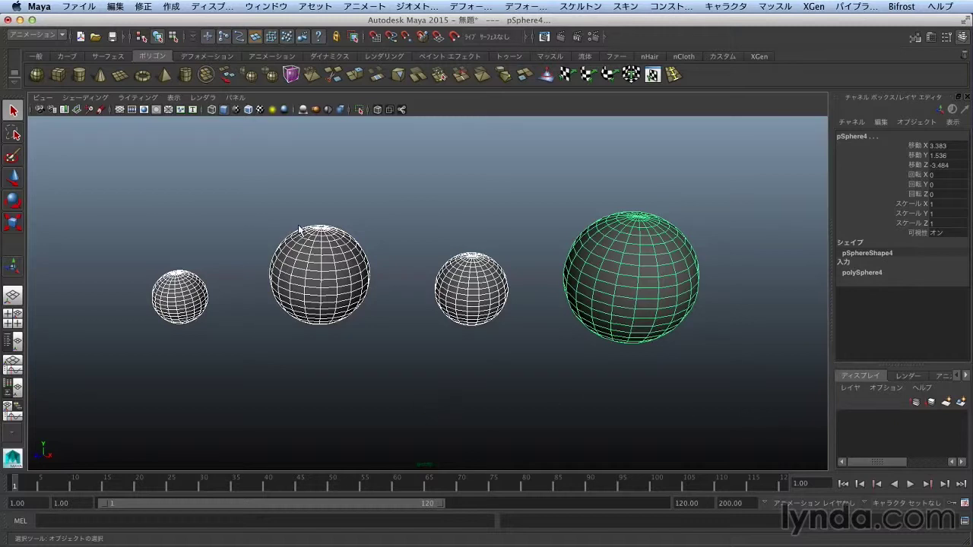
Step: Clear the selection and lasso-select each of the four spheres with the Lasso tool
{"action": "left_click", "coordinate": [82, 152]}
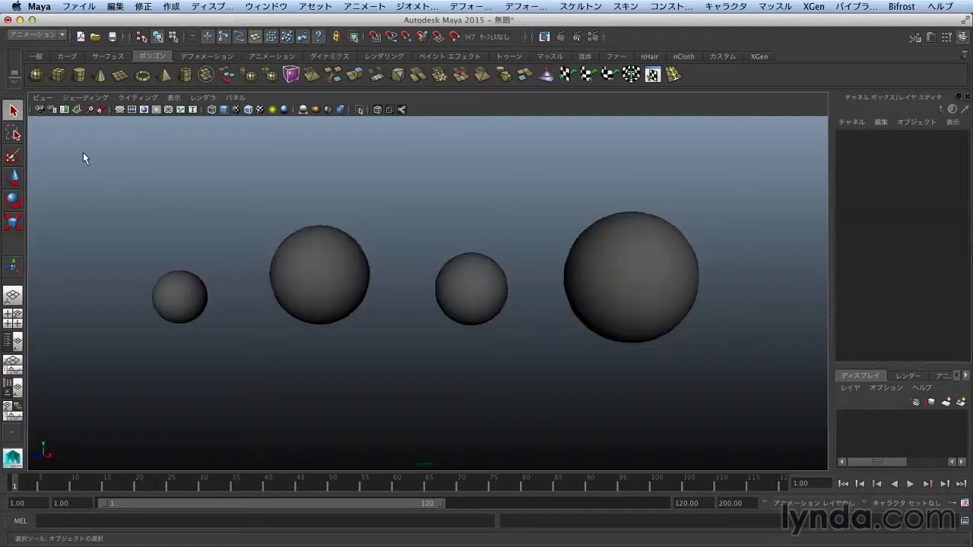
{"action": "left_click", "coordinate": [13, 134]}
{"action": "left_click_drag", "start_coordinate": [206, 338], "coordinate": [226, 346]}
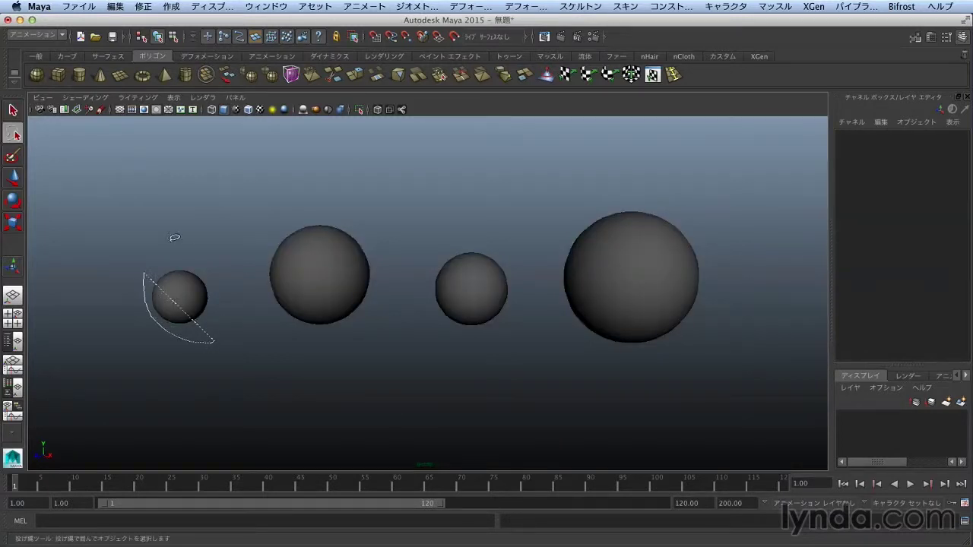
{"action": "left_click_drag", "start_coordinate": [270, 313], "coordinate": [408, 341]}
{"action": "mouse_move", "coordinate": [475, 346]}
{"action": "left_mouse_down"}
{"action": "mouse_move", "coordinate": [538, 336]}
{"action": "mouse_move", "coordinate": [532, 342]}
{"action": "left_mouse_up"}
{"action": "left_click_drag", "start_coordinate": [646, 363], "coordinate": [604, 376]}
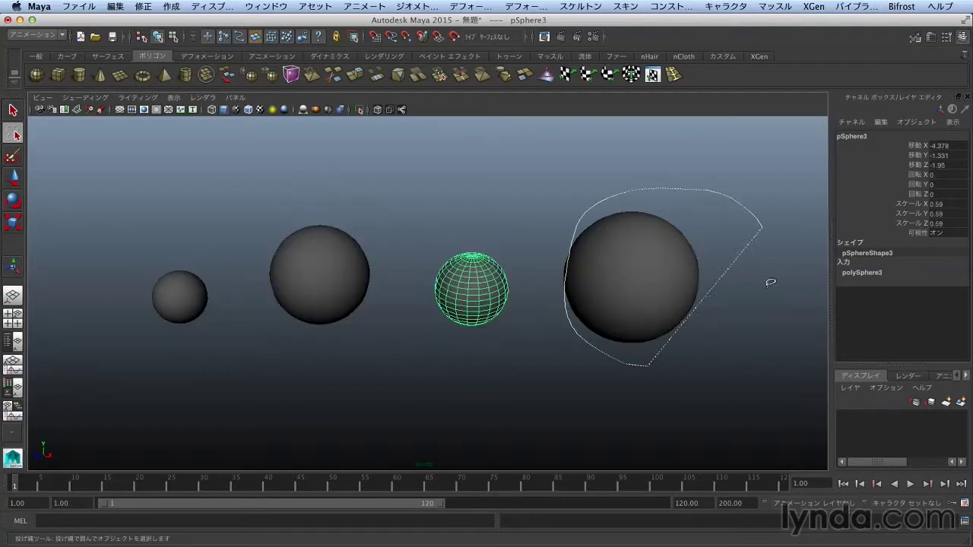
{"action": "left_click_drag", "start_coordinate": [707, 380], "coordinate": [760, 319], "text": "shift"}
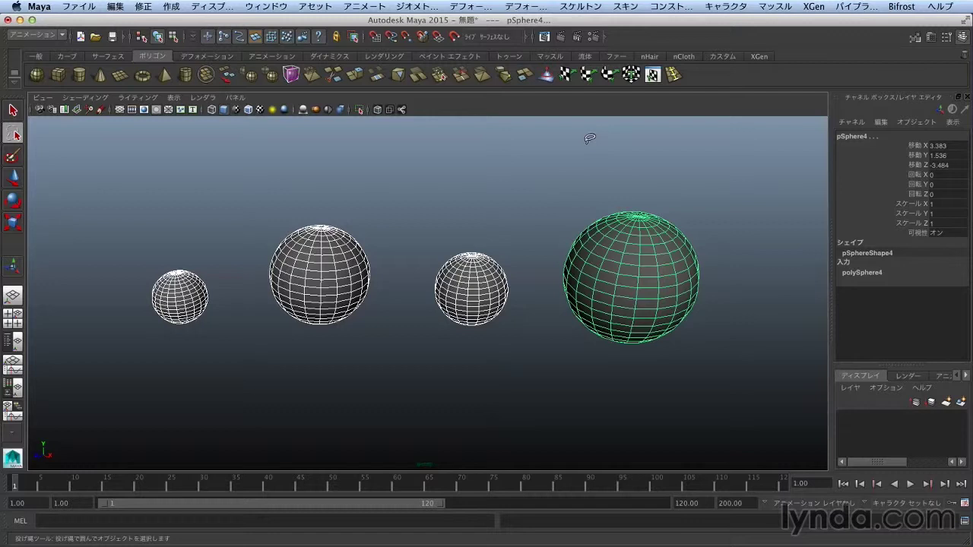
Step: Turn on smooth shading (5) and lasso-select only the large right sphere, pSphere4
{"action": "key", "text": "5"}
{"action": "left_click", "coordinate": [701, 148]}
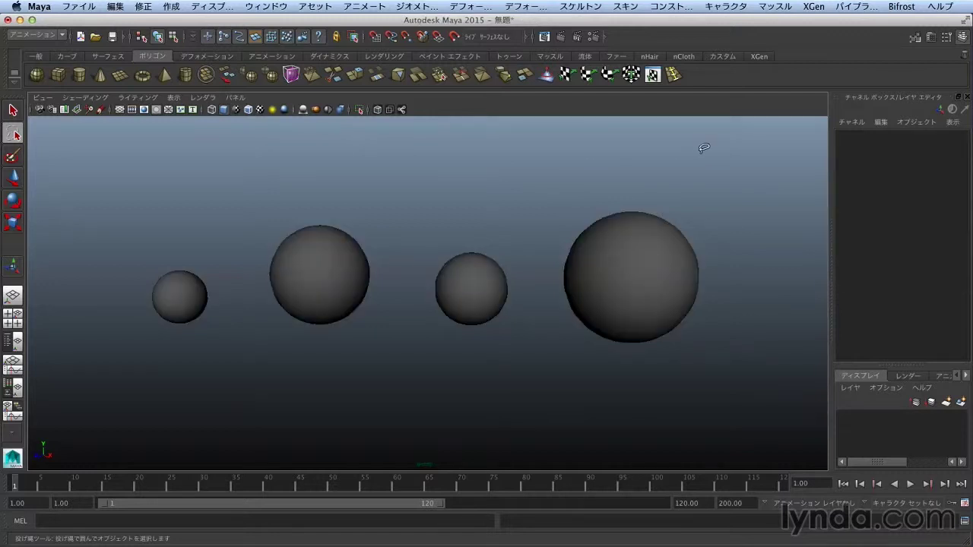
{"action": "left_click_drag", "start_coordinate": [688, 312], "coordinate": [788, 330]}
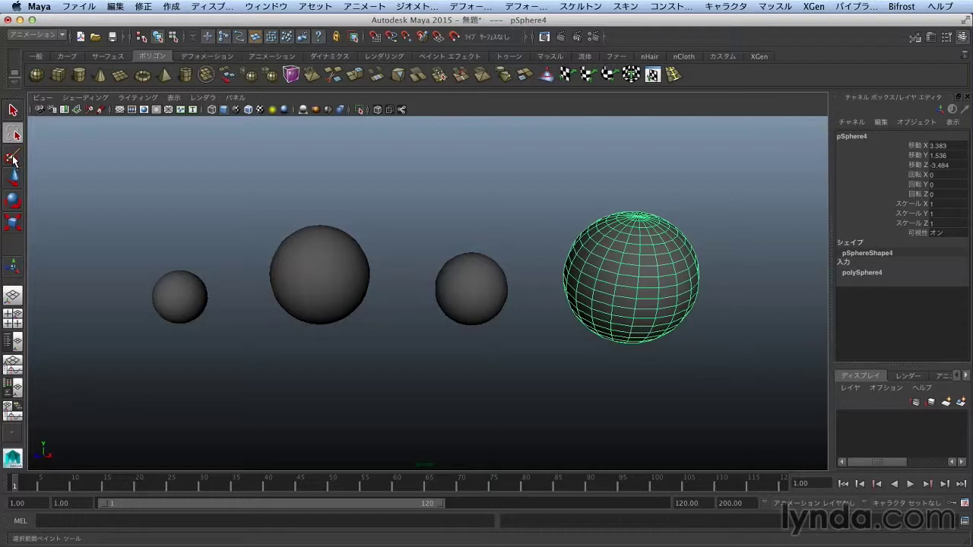
Step: Paint-select vertices across the front of pSphere4 with three brush strokes
{"action": "left_click", "coordinate": [13, 158]}
{"action": "mouse_move", "coordinate": [627, 252]}
{"action": "left_mouse_down"}
{"action": "mouse_move", "coordinate": [608, 247]}
{"action": "mouse_move", "coordinate": [606, 256]}
{"action": "left_mouse_up"}
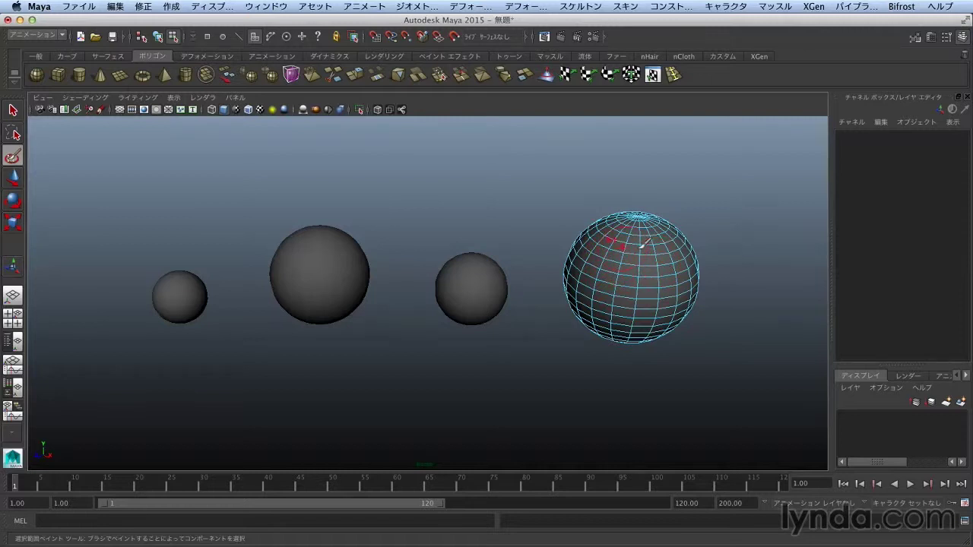
{"action": "left_click_drag", "start_coordinate": [658, 289], "coordinate": [651, 292]}
{"action": "mouse_move", "coordinate": [635, 247]}
{"action": "left_mouse_down"}
{"action": "mouse_move", "coordinate": [635, 281]}
{"action": "mouse_move", "coordinate": [643, 266]}
{"action": "mouse_move", "coordinate": [668, 281]}
{"action": "mouse_move", "coordinate": [613, 269]}
{"action": "mouse_move", "coordinate": [623, 266]}
{"action": "mouse_move", "coordinate": [627, 228]}
{"action": "mouse_move", "coordinate": [596, 266]}
{"action": "mouse_move", "coordinate": [619, 298]}
{"action": "mouse_move", "coordinate": [642, 262]}
{"action": "mouse_move", "coordinate": [660, 292]}
{"action": "mouse_move", "coordinate": [658, 255]}
{"action": "mouse_move", "coordinate": [645, 278]}
{"action": "left_mouse_up"}
Step: Return to object selection mode and clear the selection of pSphere4
{"action": "left_click", "coordinate": [13, 110]}
{"action": "left_click", "coordinate": [159, 36]}
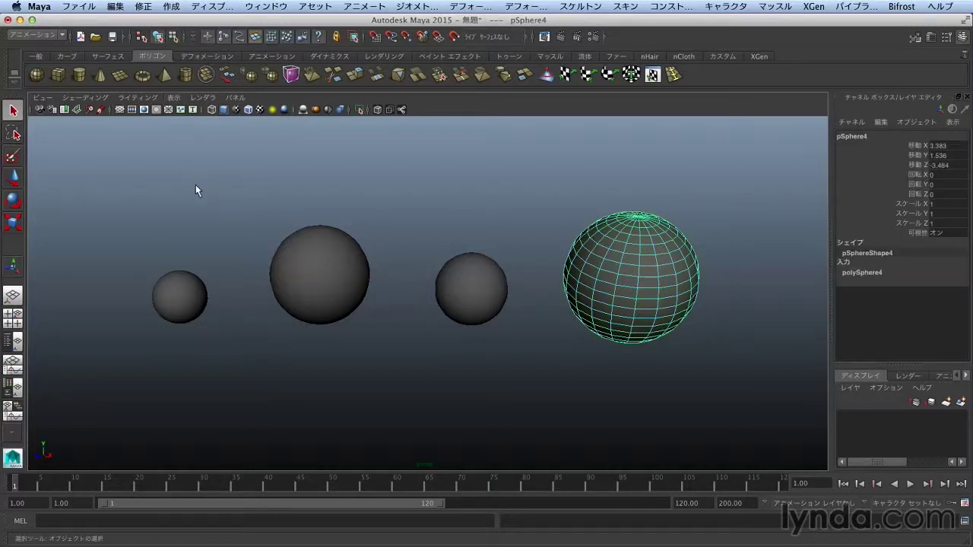
{"action": "left_click", "coordinate": [196, 185]}
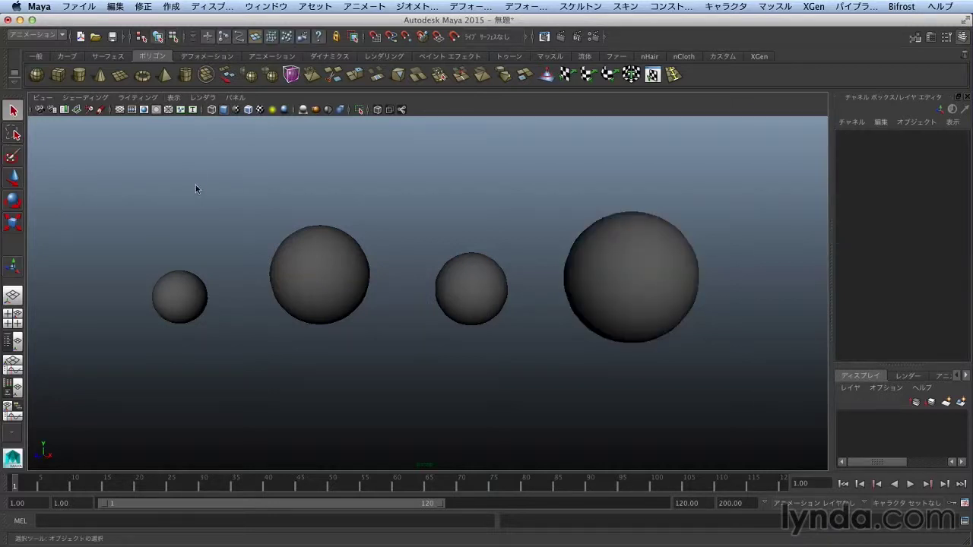
Step: Move pSphere2 slightly to translate -9.026, -0.278, 3.717 with the Move tool
{"action": "left_click", "coordinate": [20, 180]}
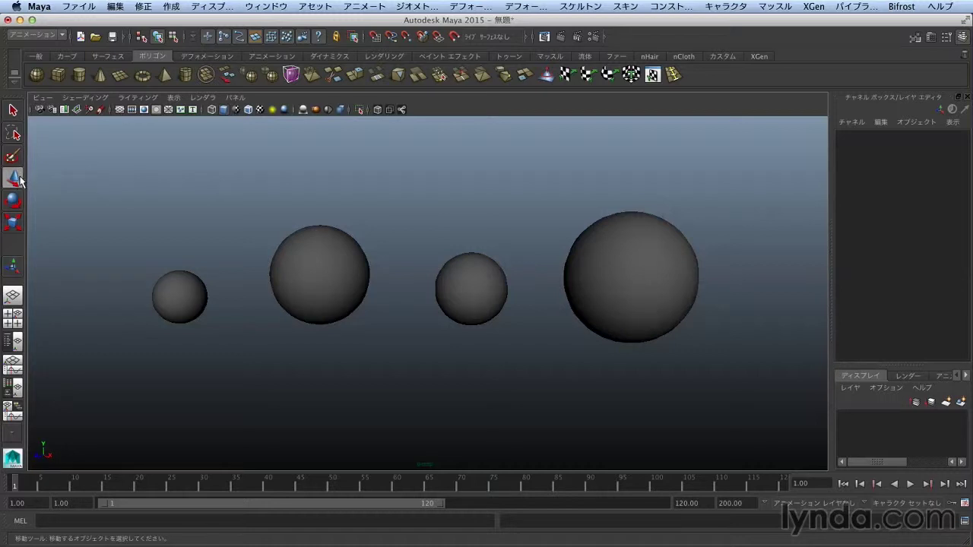
{"action": "left_click", "coordinate": [325, 264]}
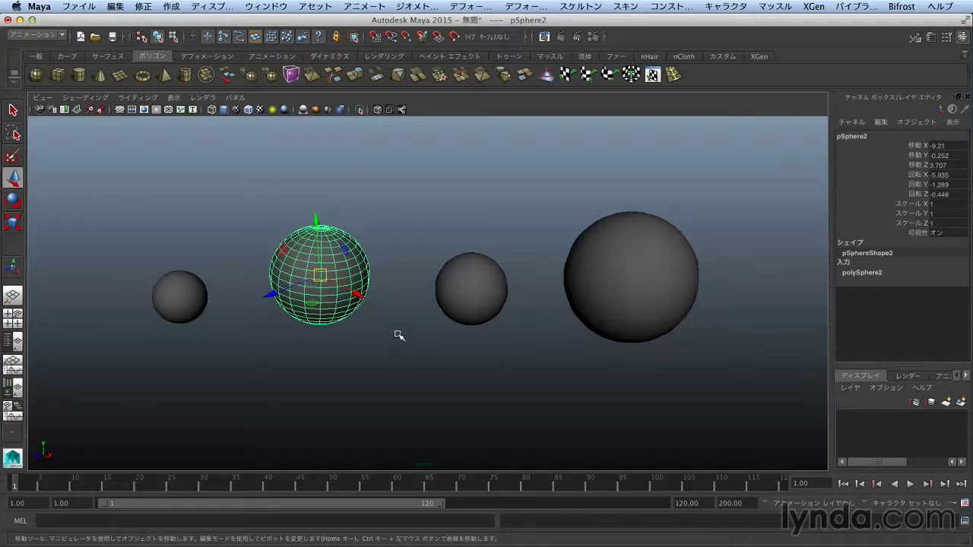
{"action": "mouse_move", "coordinate": [357, 294]}
{"action": "left_mouse_down"}
{"action": "mouse_move", "coordinate": [328, 282]}
{"action": "mouse_move", "coordinate": [358, 294]}
{"action": "left_mouse_up"}
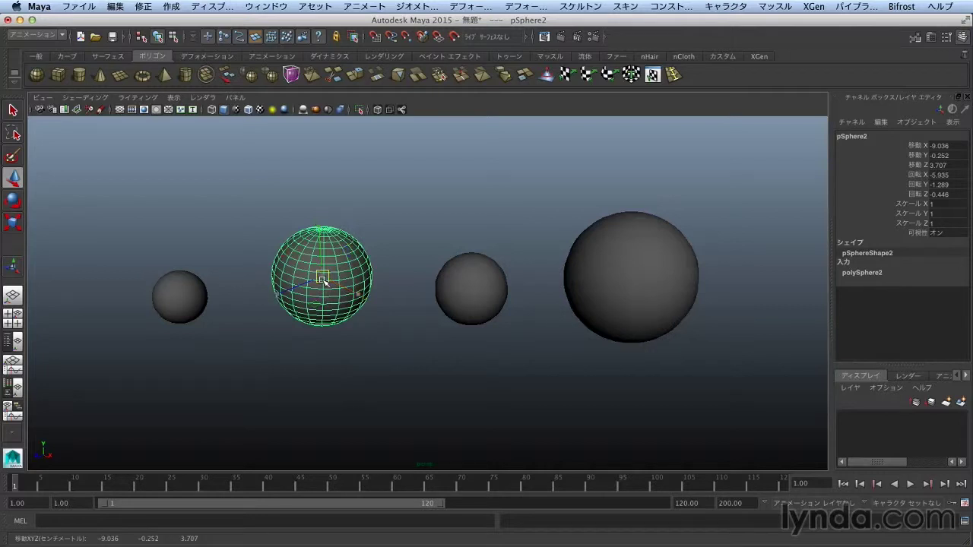
{"action": "mouse_move", "coordinate": [323, 279]}
{"action": "left_mouse_down"}
{"action": "mouse_move", "coordinate": [271, 280]}
{"action": "mouse_move", "coordinate": [438, 298]}
{"action": "mouse_move", "coordinate": [354, 293]}
{"action": "mouse_move", "coordinate": [321, 278]}
{"action": "left_mouse_up"}
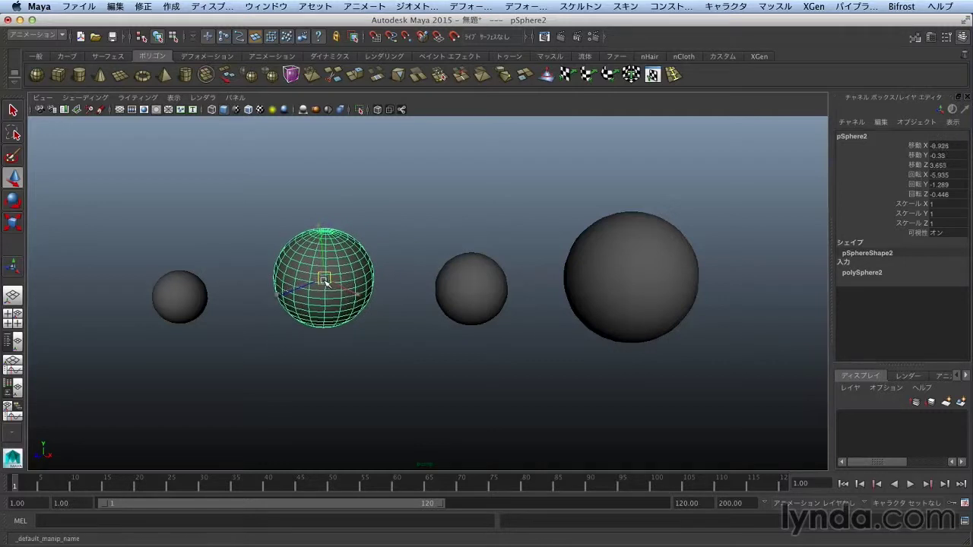
Step: Rotate pSphere2 to about X -14.118, Y -0.899, Z 3.475 with the Rotate manipulator
{"action": "left_click", "coordinate": [14, 203]}
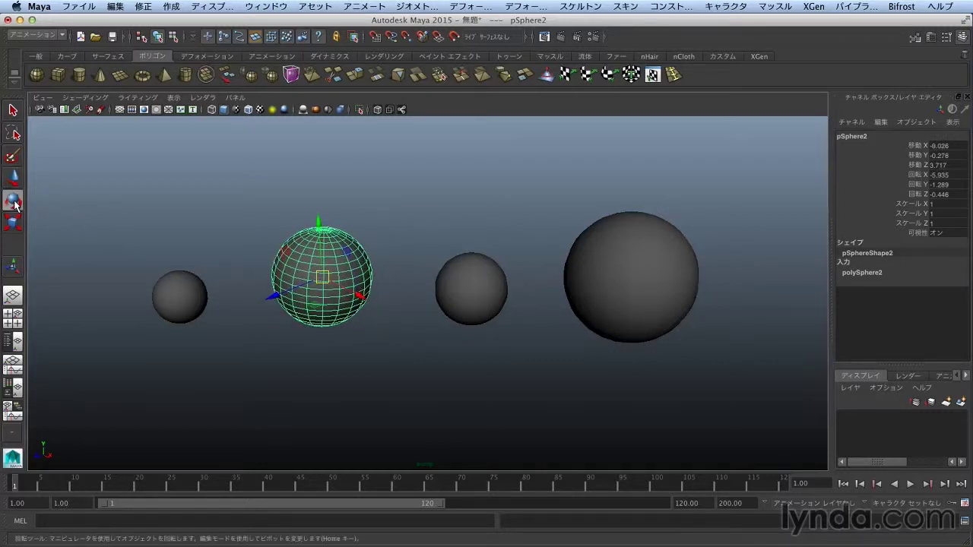
{"action": "mouse_move", "coordinate": [304, 251]}
{"action": "left_mouse_down"}
{"action": "mouse_move", "coordinate": [315, 295]}
{"action": "mouse_move", "coordinate": [357, 283]}
{"action": "mouse_move", "coordinate": [346, 246]}
{"action": "left_mouse_up"}
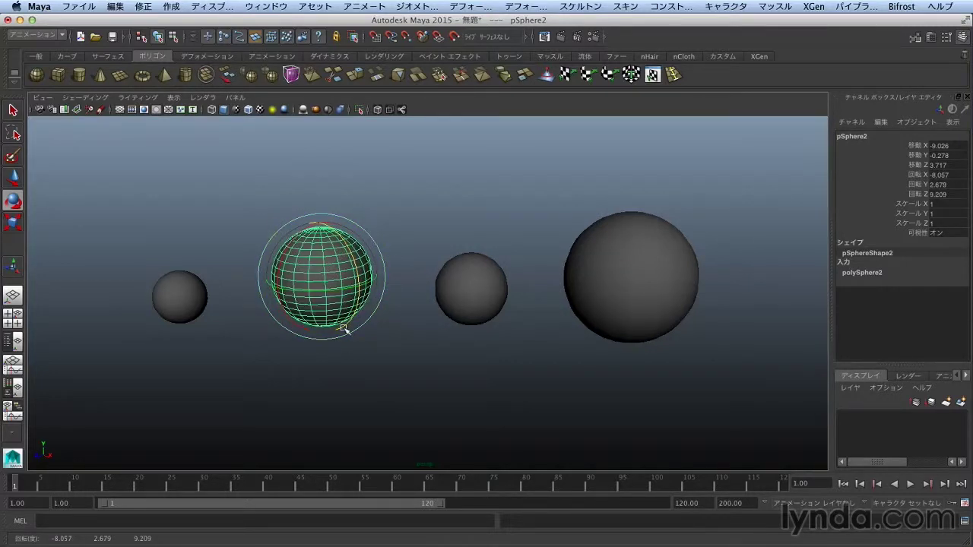
{"action": "mouse_move", "coordinate": [370, 237]}
{"action": "left_mouse_down"}
{"action": "mouse_move", "coordinate": [374, 272]}
{"action": "mouse_move", "coordinate": [294, 263]}
{"action": "left_mouse_up"}
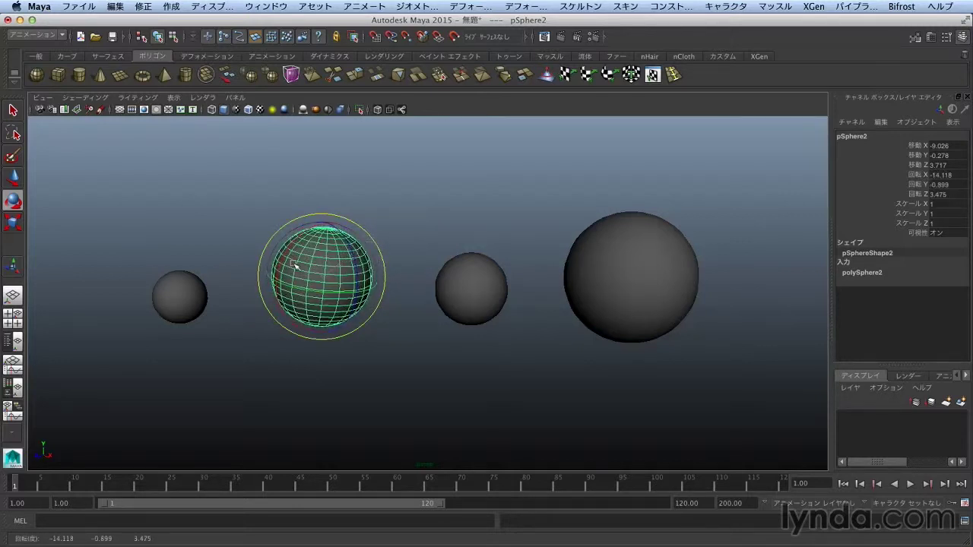
{"action": "left_click", "coordinate": [13, 225]}
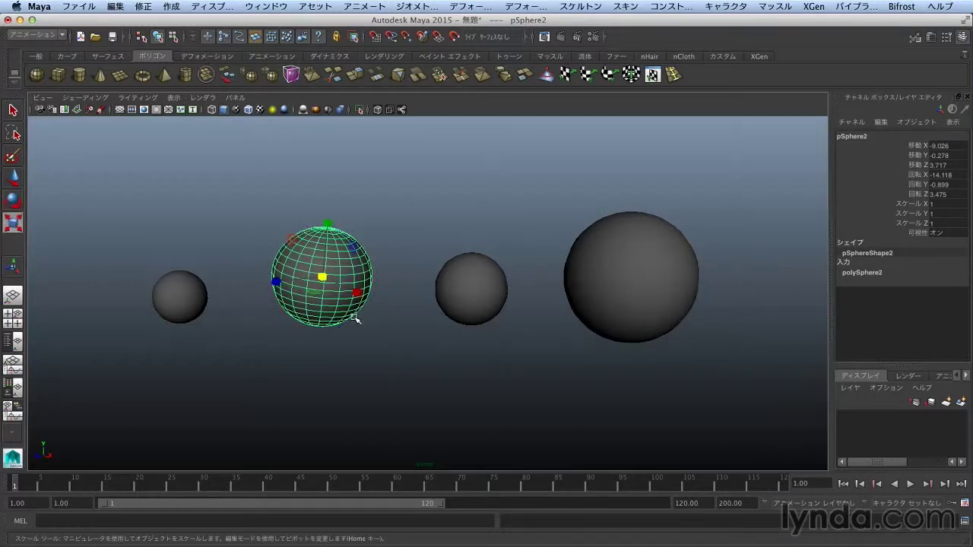
Step: Scale pSphere2 unevenly to X 1.161, Y 0.927, Z 1.129, widening and flattening it
{"action": "left_click_drag", "start_coordinate": [356, 293], "coordinate": [399, 311]}
{"action": "left_click_drag", "start_coordinate": [329, 292], "coordinate": [355, 295]}
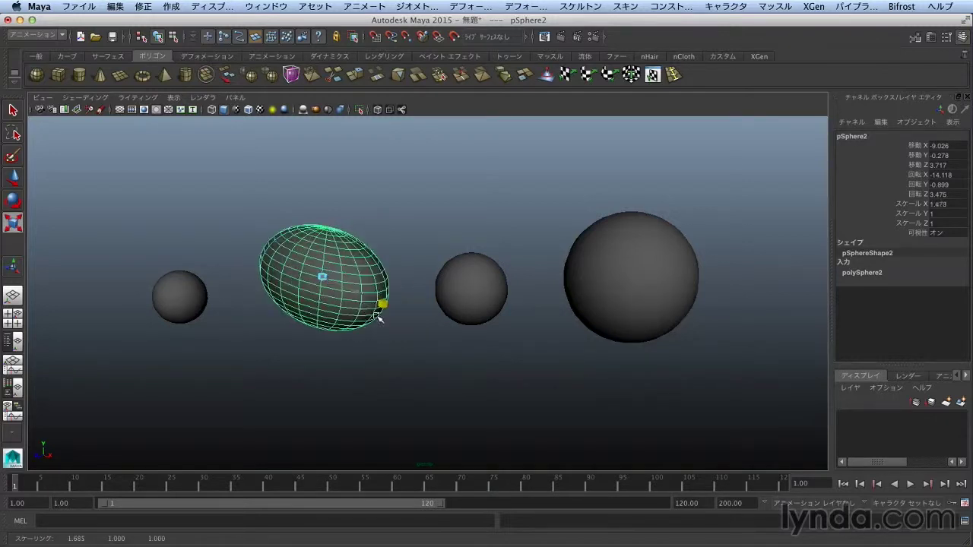
{"action": "mouse_move", "coordinate": [327, 229]}
{"action": "left_mouse_down"}
{"action": "mouse_move", "coordinate": [297, 261]}
{"action": "mouse_move", "coordinate": [324, 278]}
{"action": "mouse_move", "coordinate": [390, 253]}
{"action": "mouse_move", "coordinate": [406, 301]}
{"action": "left_mouse_up"}
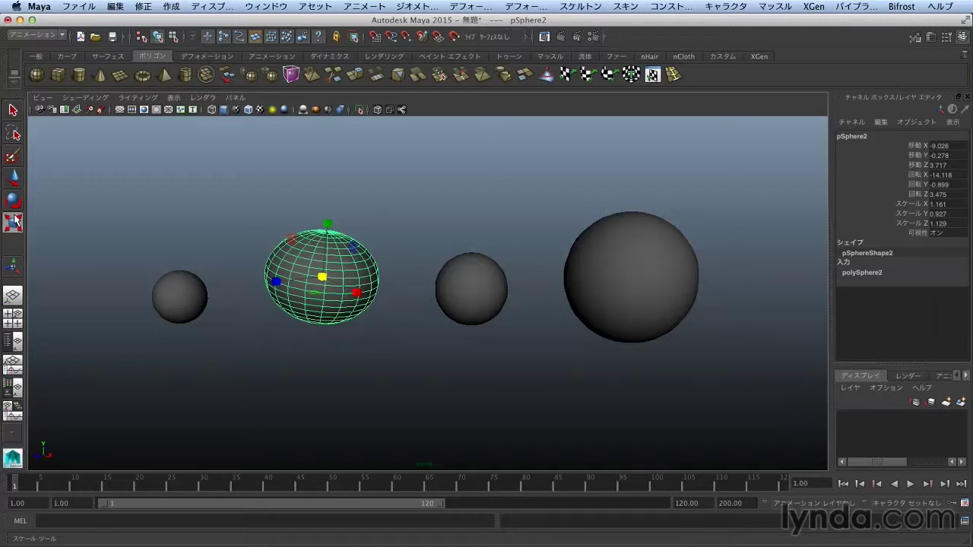
{"action": "key", "text": "q"}
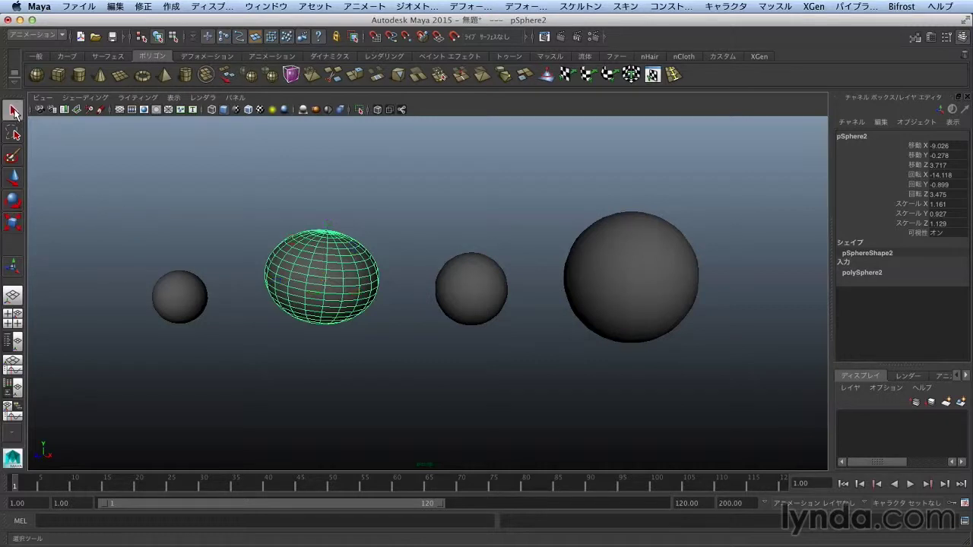
{"action": "key", "text": "w"}
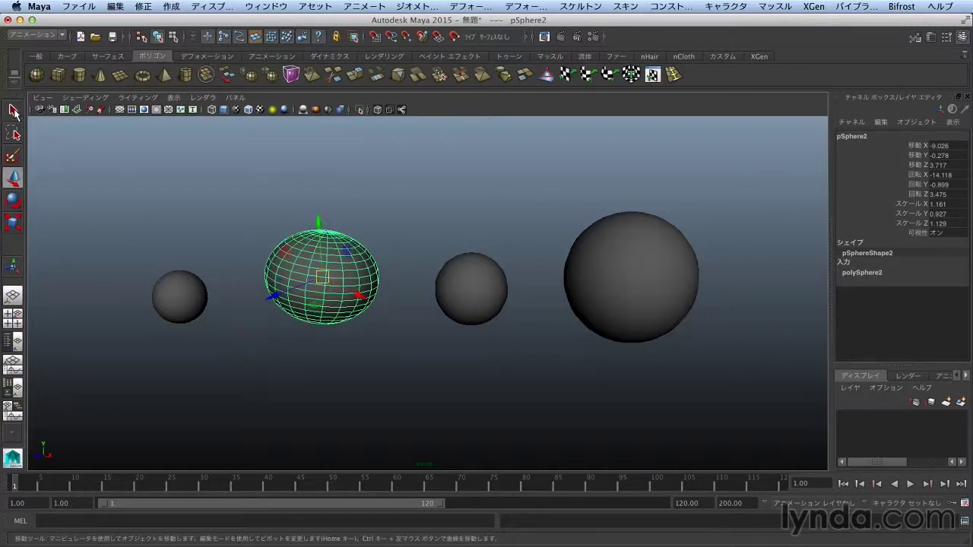
{"action": "key", "text": "e"}
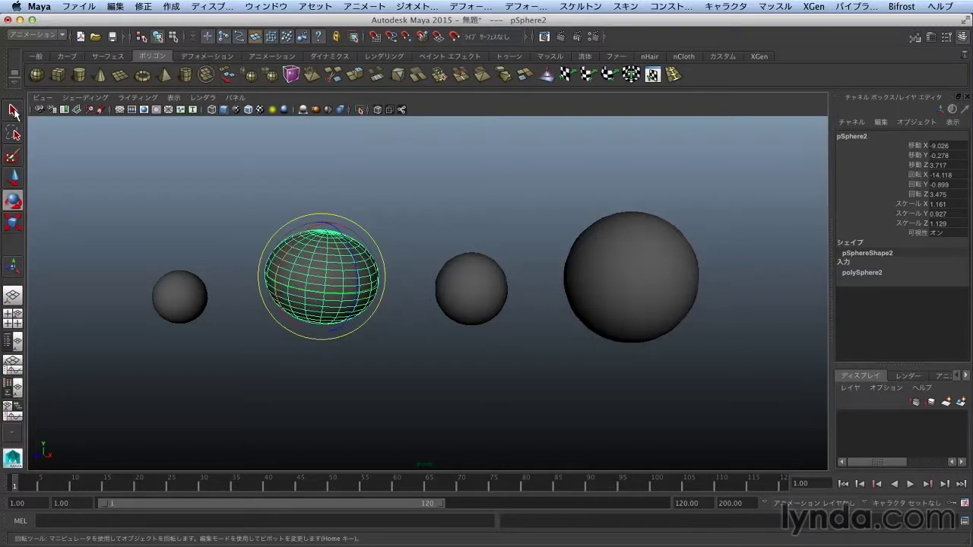
{"action": "key", "text": "r"}
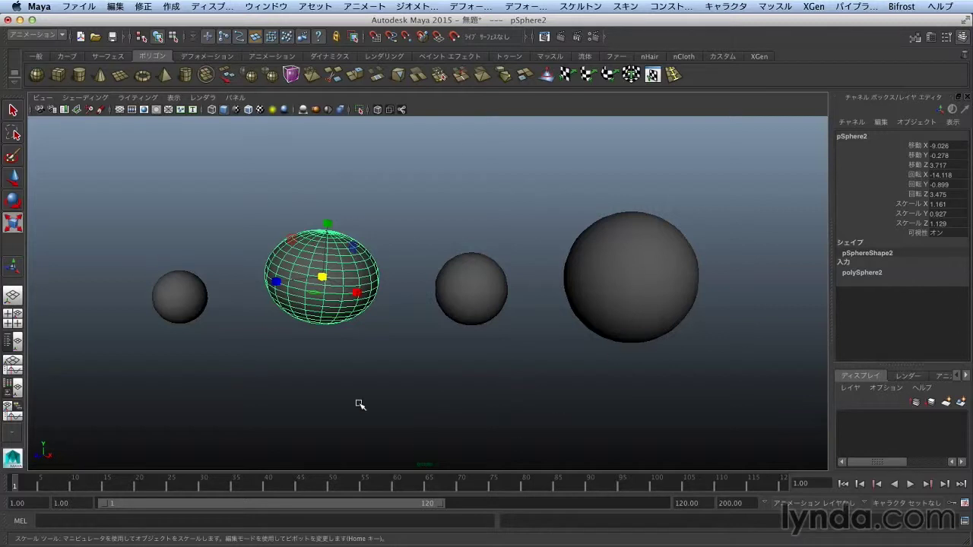
Step: Deselect, review the spheres in the four-view layout, then go back to single perspective view
{"action": "left_click", "coordinate": [91, 320]}
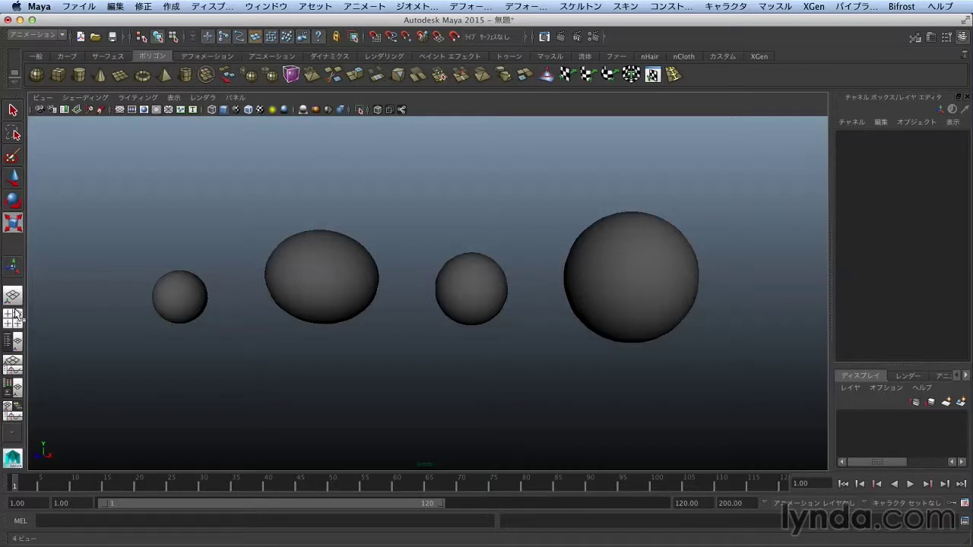
{"action": "left_click", "coordinate": [16, 326]}
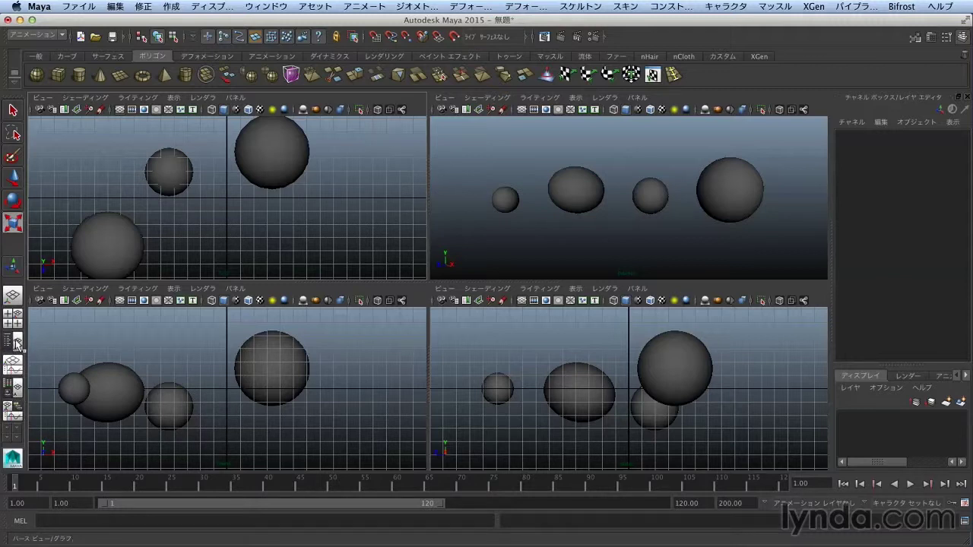
{"action": "left_click", "coordinate": [13, 298]}
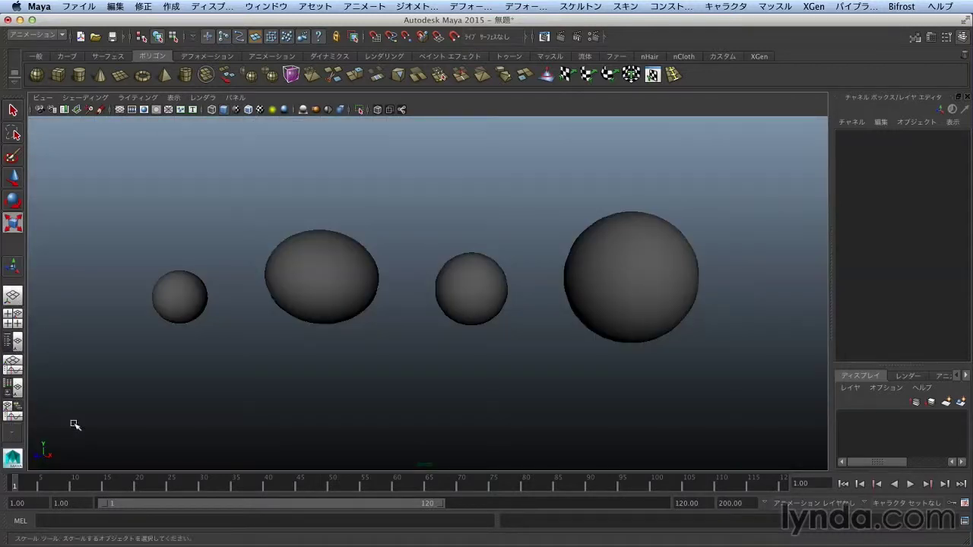